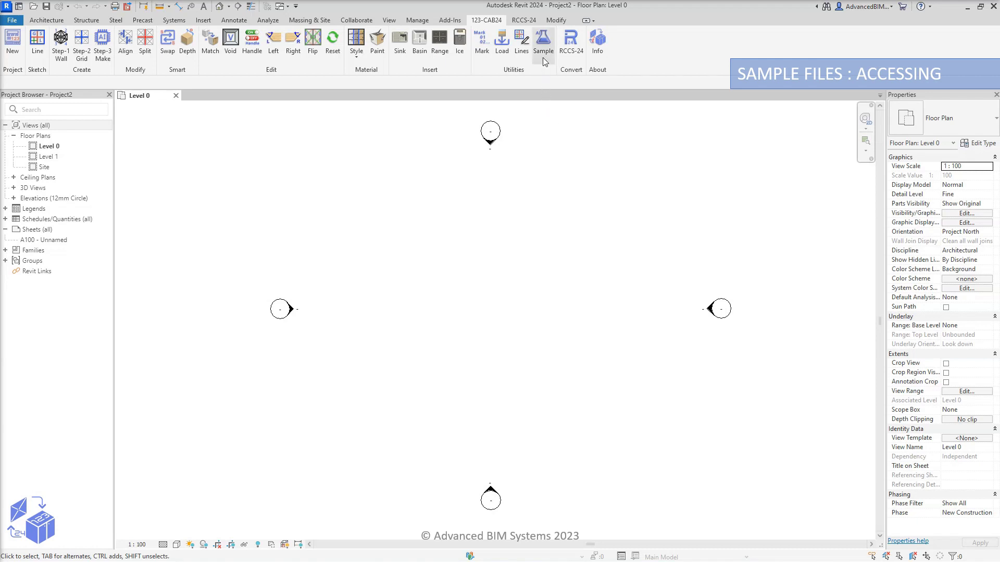
Step: Show the METRIC samples folder and highlight each of its five 123-CAB sample .rvt files
{"action": "left_click", "coordinate": [543, 41]}
{"action": "left_click", "coordinate": [513, 261]}
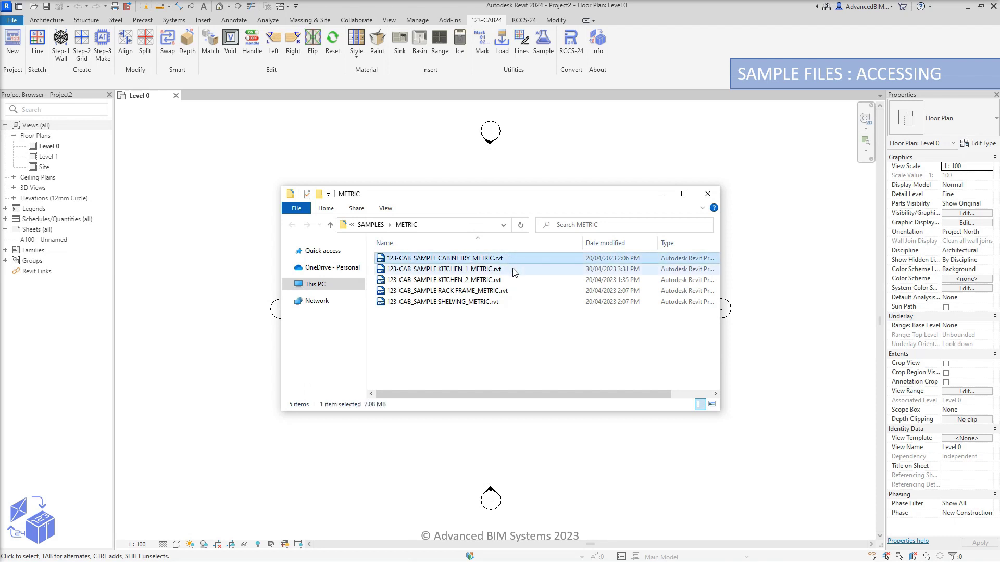
{"action": "left_click", "coordinate": [516, 272]}
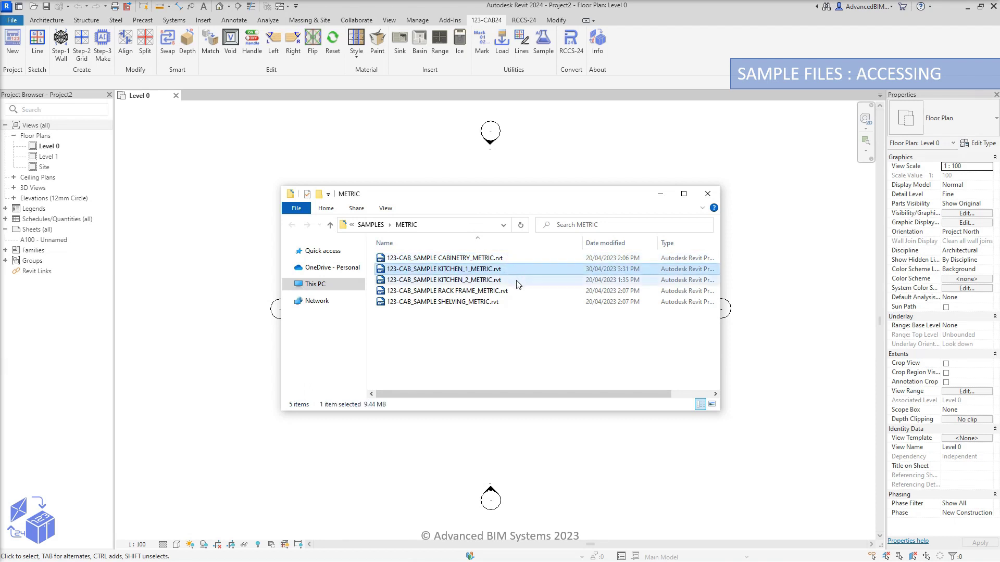
{"action": "left_click", "coordinate": [518, 284]}
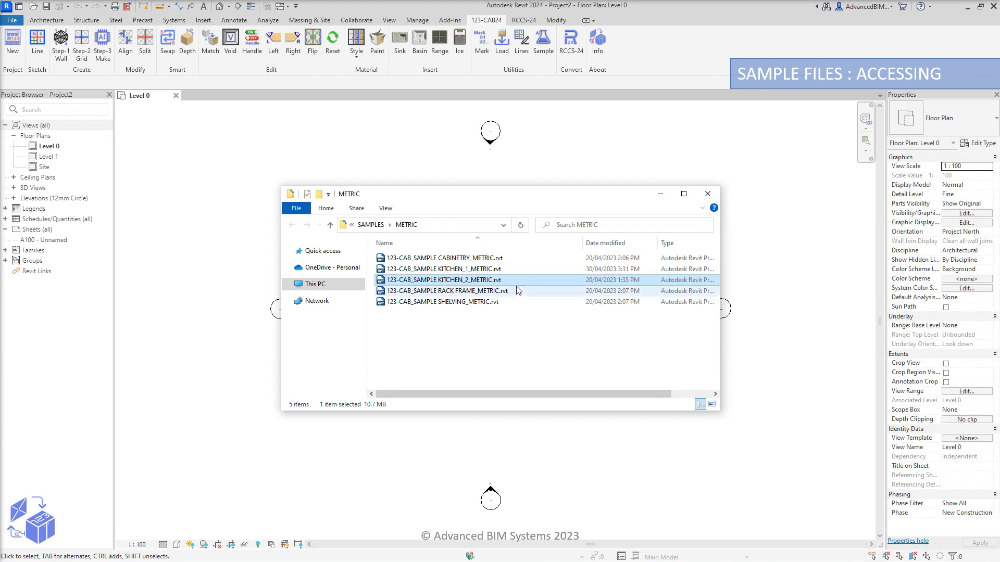
{"action": "left_click", "coordinate": [519, 293]}
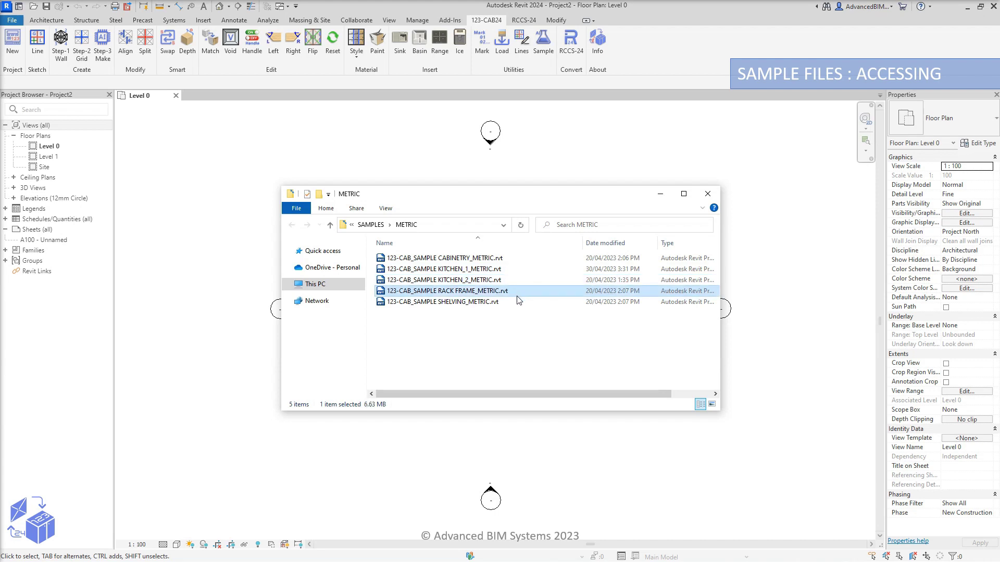
{"action": "left_click", "coordinate": [519, 304]}
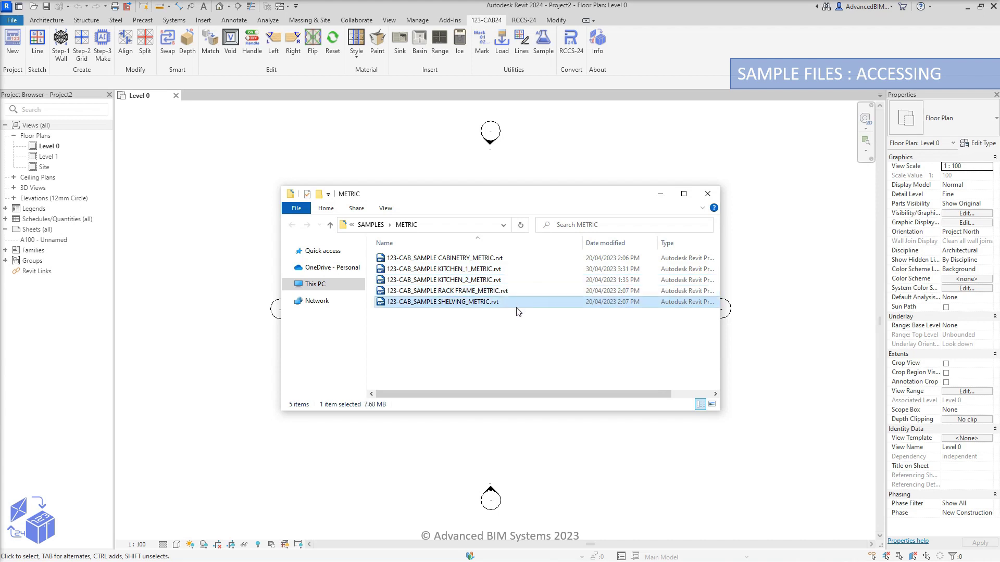
{"action": "left_click", "coordinate": [518, 338]}
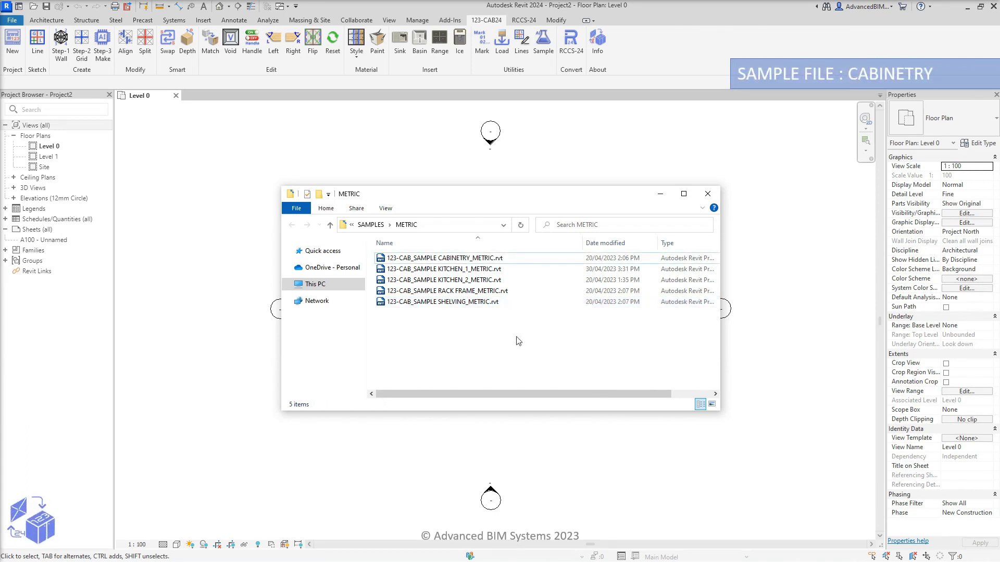
Step: Load 123-CAB_SAMPLE CABINETRY_METRIC.rvt into Revit and close the empty Level 0 view tab
{"action": "left_click", "coordinate": [526, 255]}
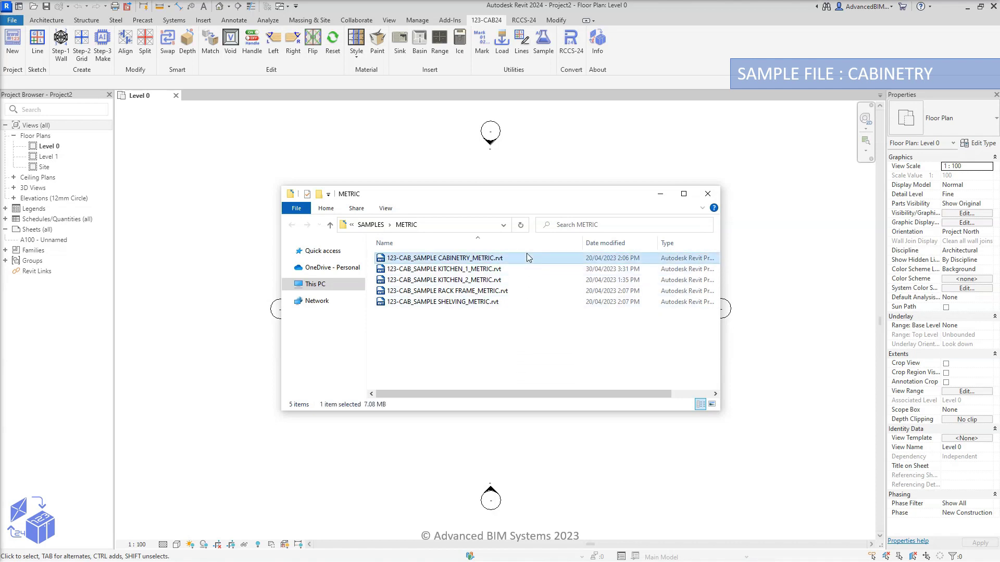
{"action": "left_click_drag", "start_coordinate": [501, 258], "coordinate": [272, 215]}
{"action": "left_click_drag", "start_coordinate": [209, 256], "coordinate": [209, 256]}
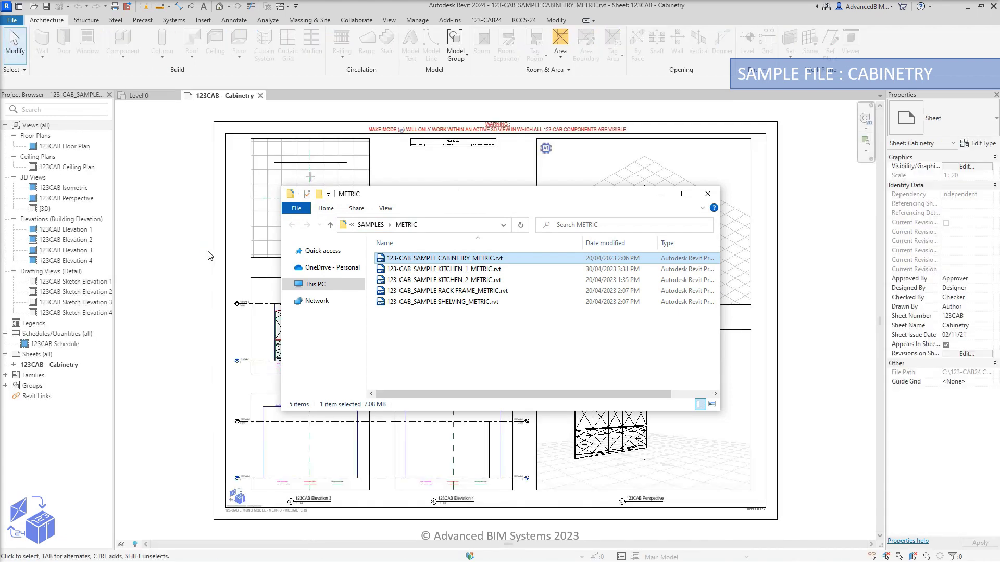
{"action": "left_click", "coordinate": [208, 255]}
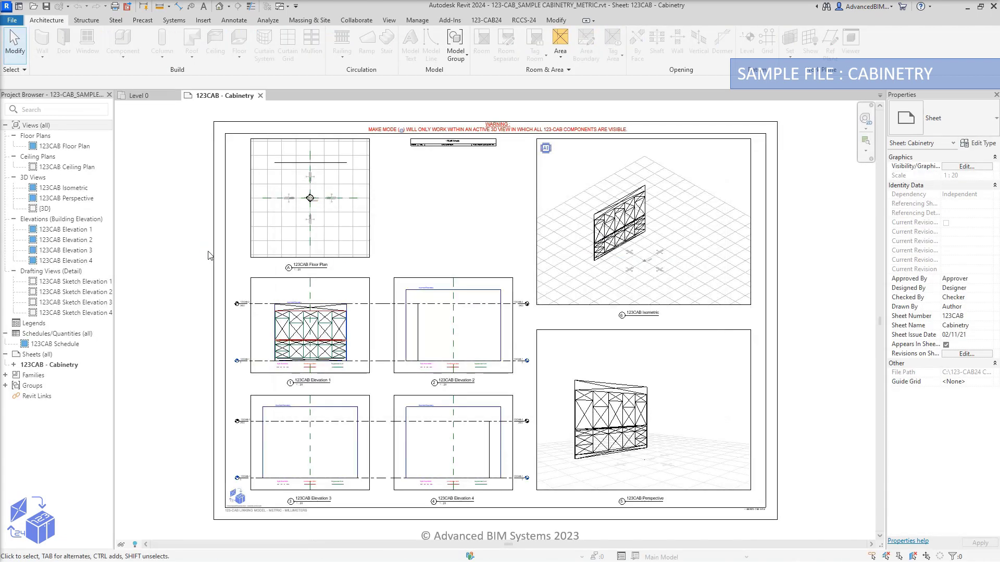
{"action": "left_click", "coordinate": [174, 96]}
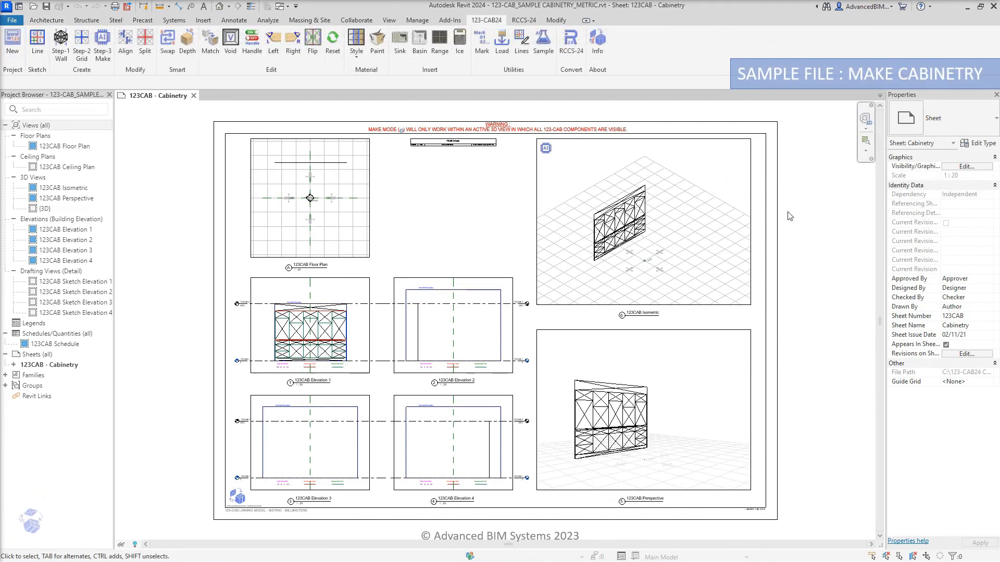
{"action": "left_click", "coordinate": [732, 194]}
Step: Activate the 123CAB Isometric viewport, run 123-CAB24 Step-3 Make, then deactivate the viewport
{"action": "left_click", "coordinate": [732, 194]}
{"action": "right_click", "coordinate": [729, 194]}
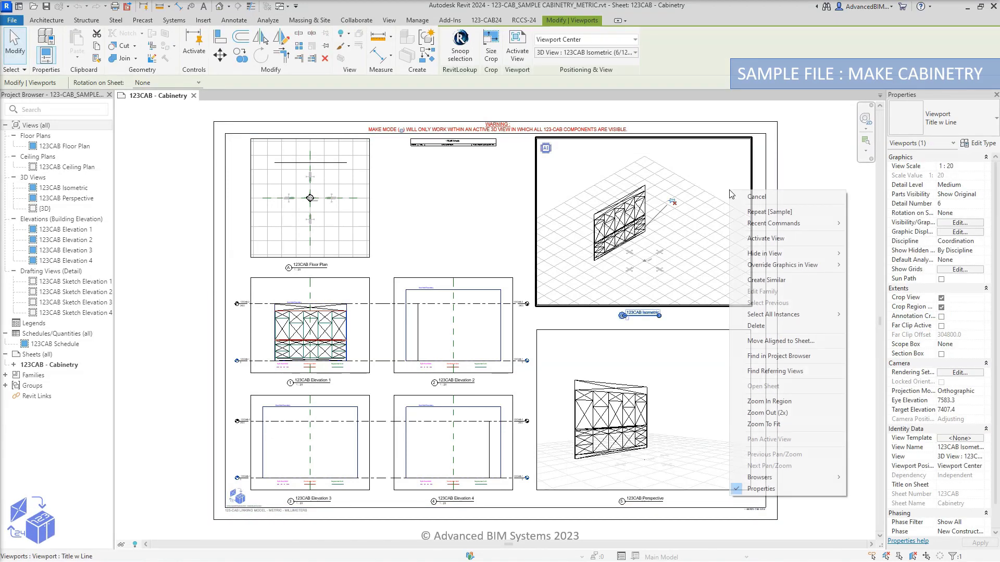
{"action": "left_click", "coordinate": [766, 239]}
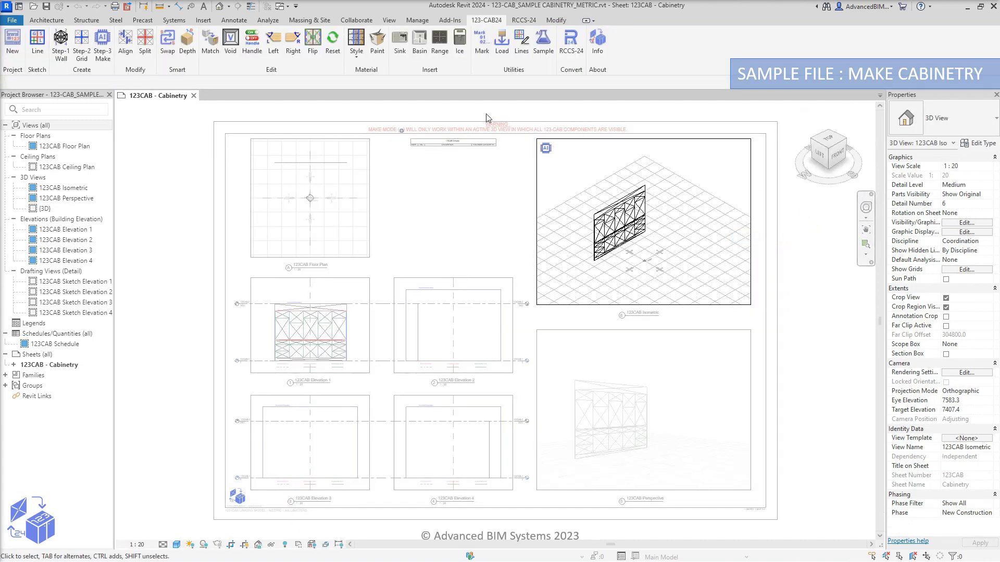
{"action": "left_click", "coordinate": [103, 52]}
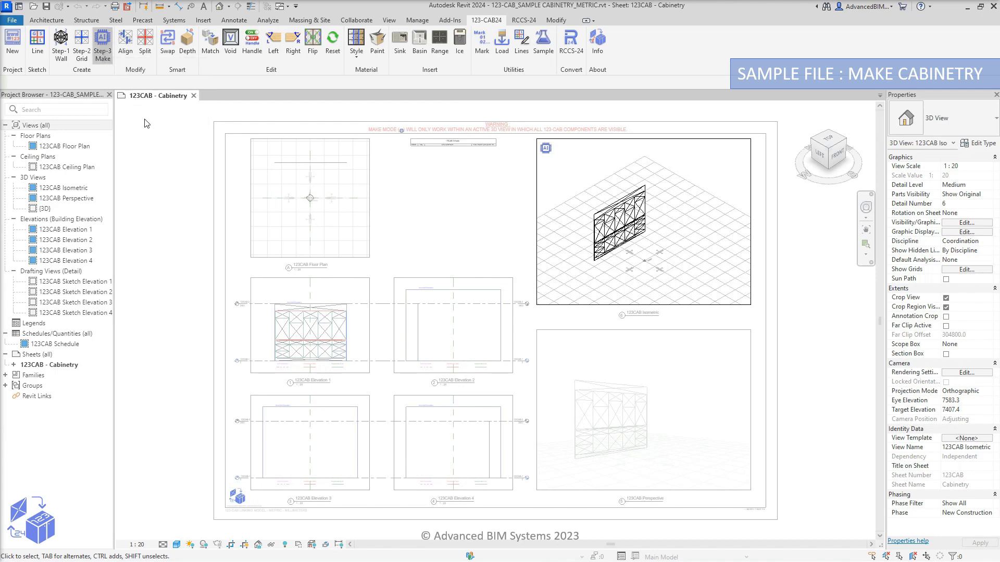
{"action": "right_click", "coordinate": [716, 162]}
{"action": "left_click", "coordinate": [765, 210]}
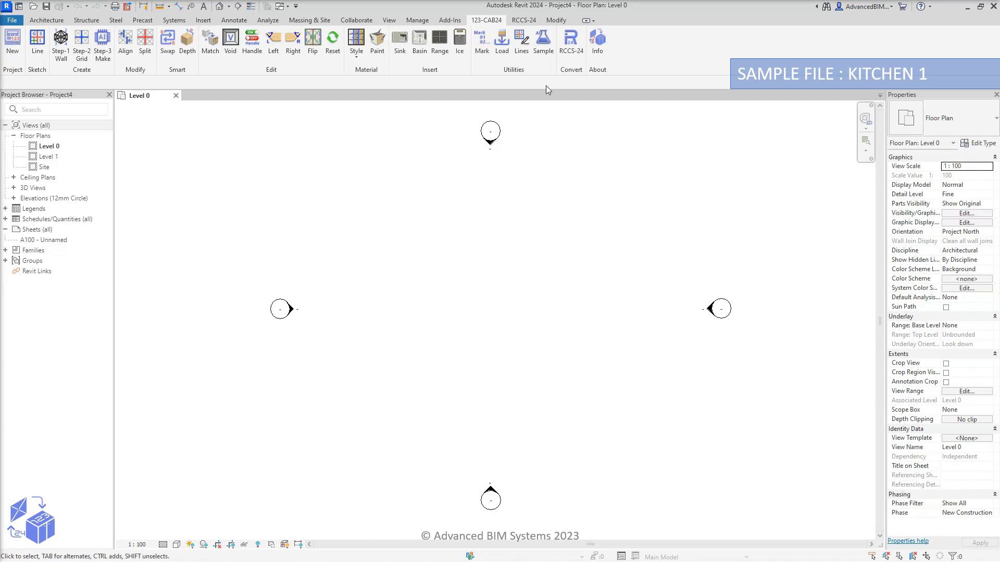
Step: Load 123-CAB_SAMPLE KITCHEN_1_METRIC.rvt from the samples folder and close the Level 0 tab
{"action": "left_click", "coordinate": [547, 52]}
{"action": "left_click", "coordinate": [567, 98]}
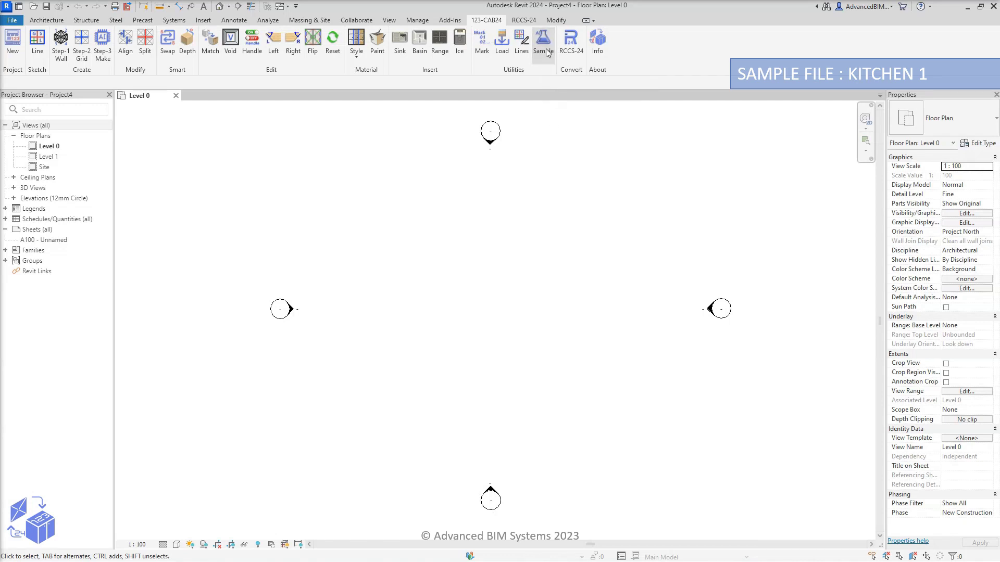
{"action": "left_click", "coordinate": [435, 271]}
{"action": "left_click_drag", "start_coordinate": [432, 271], "coordinate": [230, 274]}
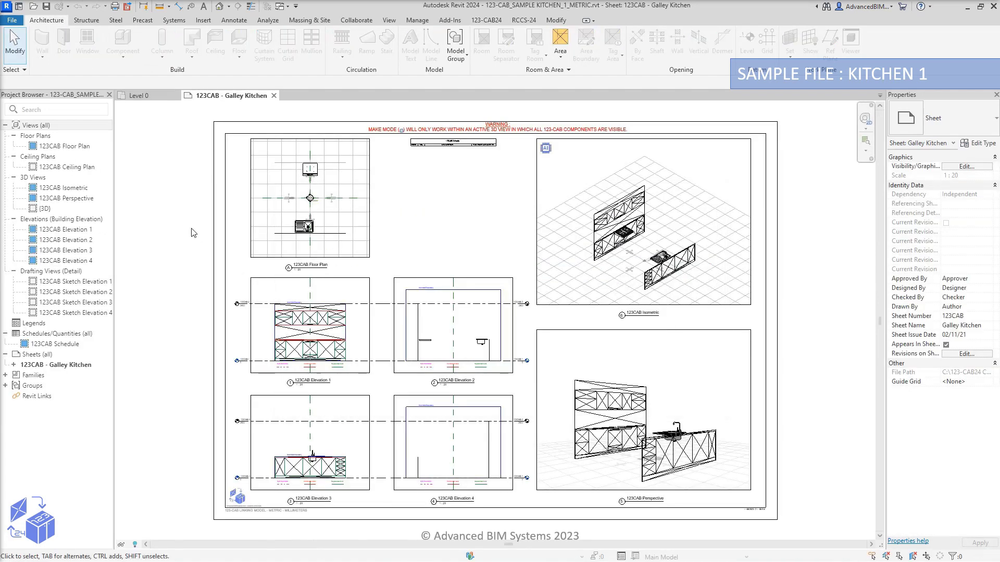
{"action": "left_click", "coordinate": [176, 95]}
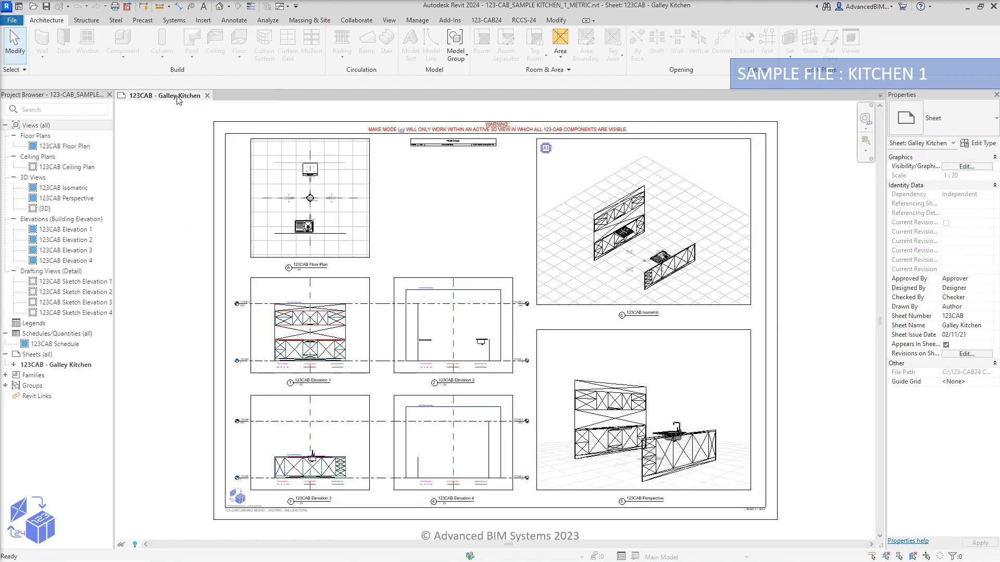
Step: Activate the Galley Kitchen isometric viewport, run Step-3 Make, then deactivate the viewport
{"action": "double_click", "coordinate": [569, 178]}
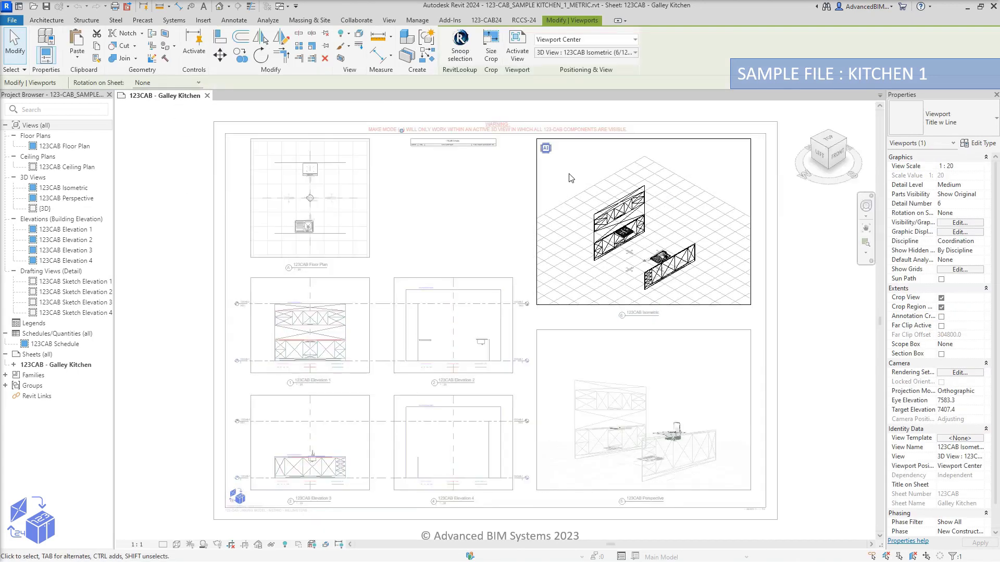
{"action": "left_click", "coordinate": [493, 21]}
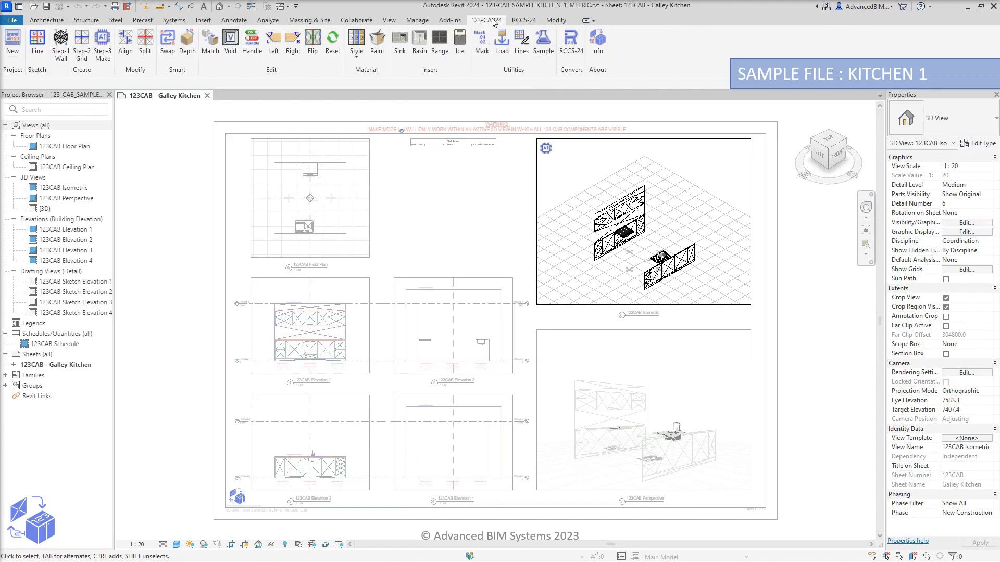
{"action": "left_click", "coordinate": [100, 46]}
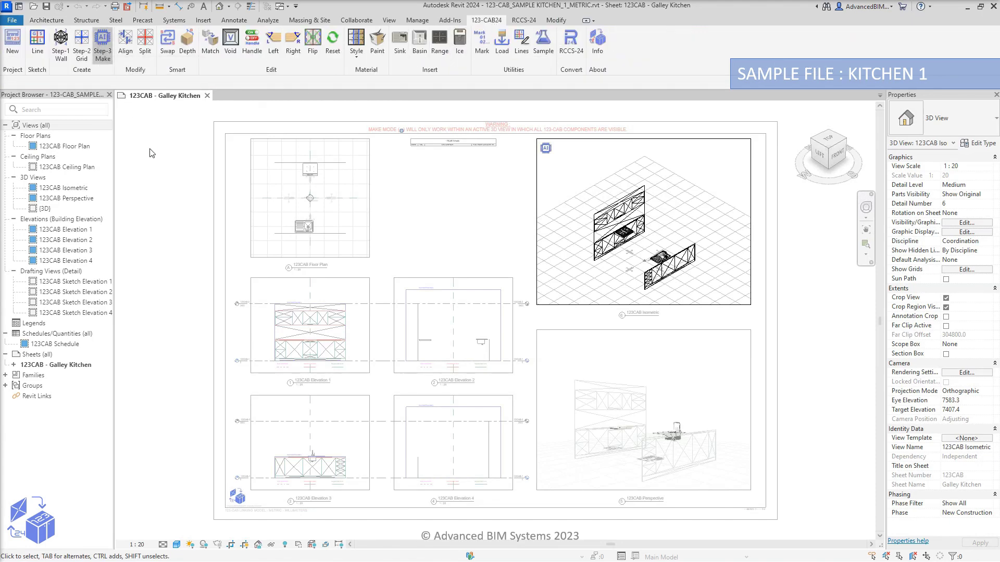
{"action": "right_click", "coordinate": [722, 166]}
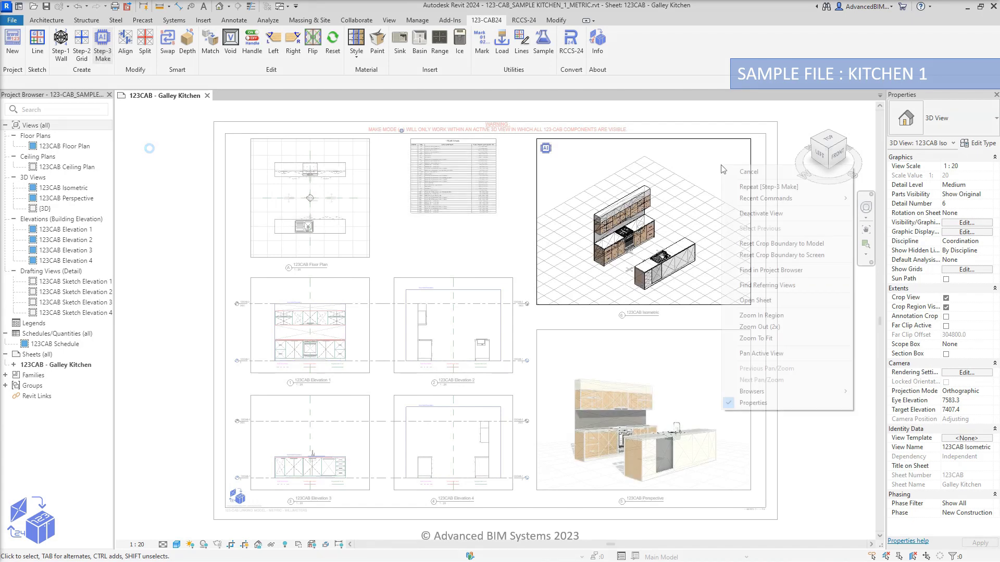
{"action": "left_click", "coordinate": [751, 215]}
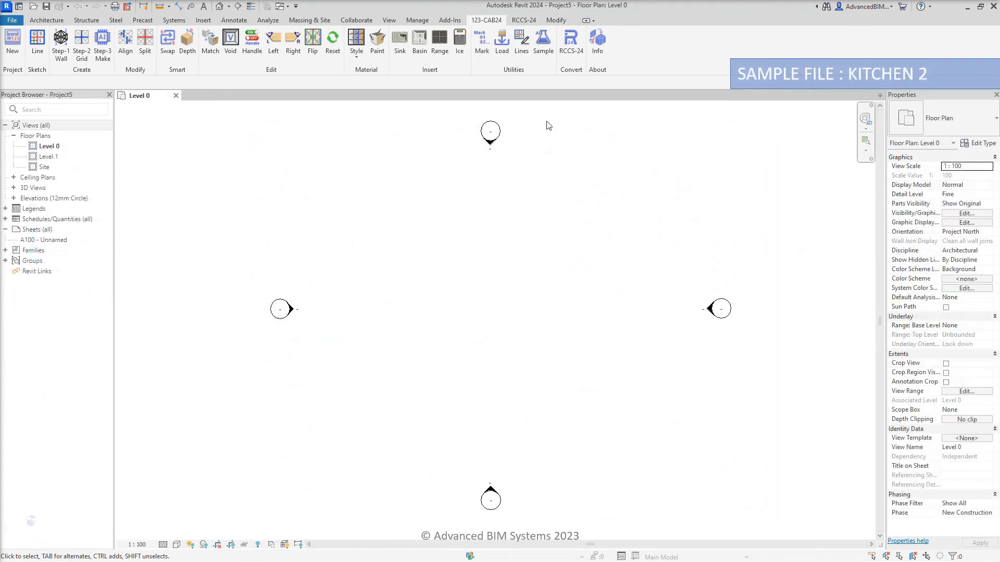
Step: Drag 123-CAB_SAMPLE KITCHEN_2_METRIC.rvt from the METRIC samples folder into Revit
{"action": "left_click", "coordinate": [542, 41]}
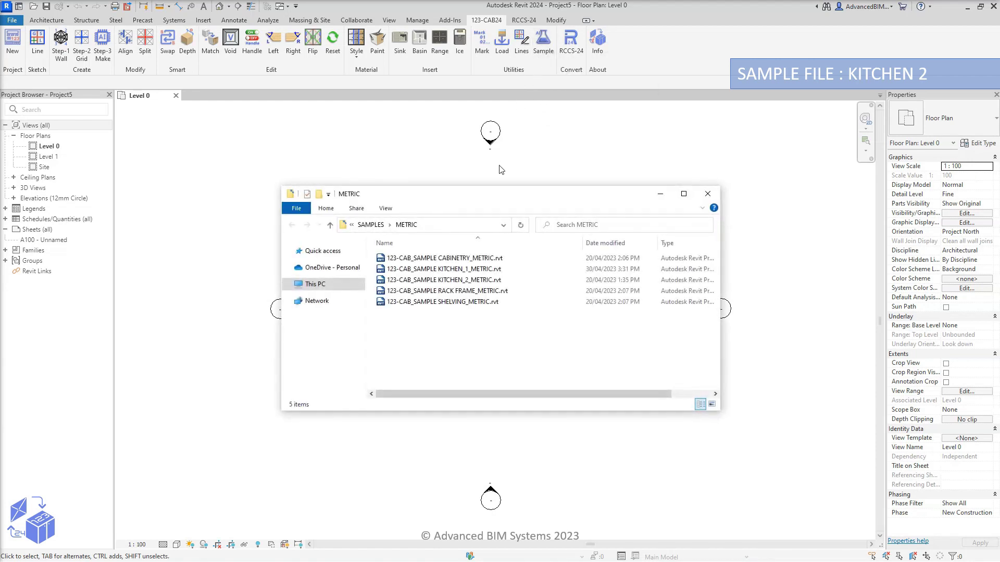
{"action": "left_click", "coordinate": [425, 281]}
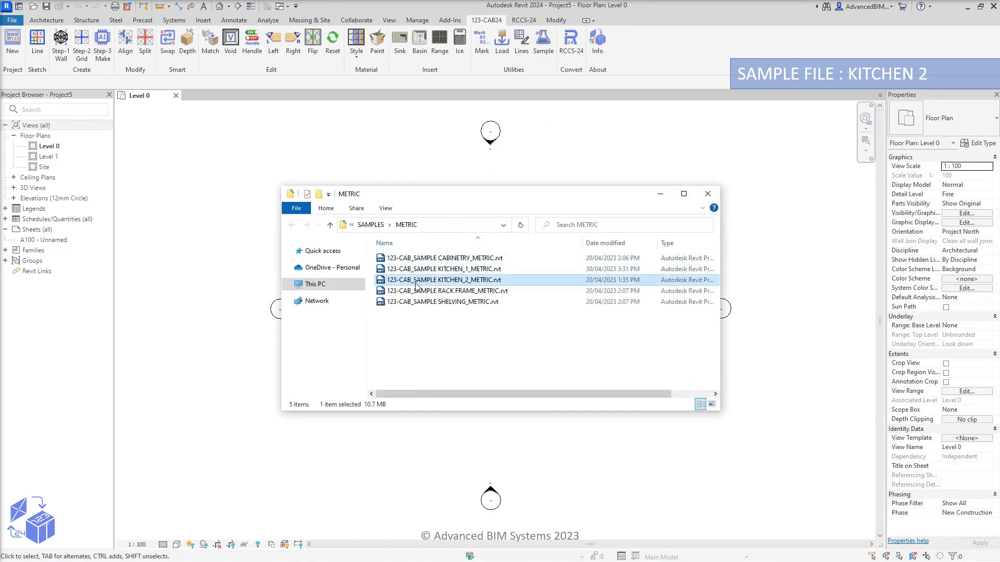
{"action": "mouse_move", "coordinate": [415, 284]}
{"action": "left_mouse_down"}
{"action": "mouse_move", "coordinate": [264, 276]}
{"action": "mouse_move", "coordinate": [192, 228]}
{"action": "left_mouse_up"}
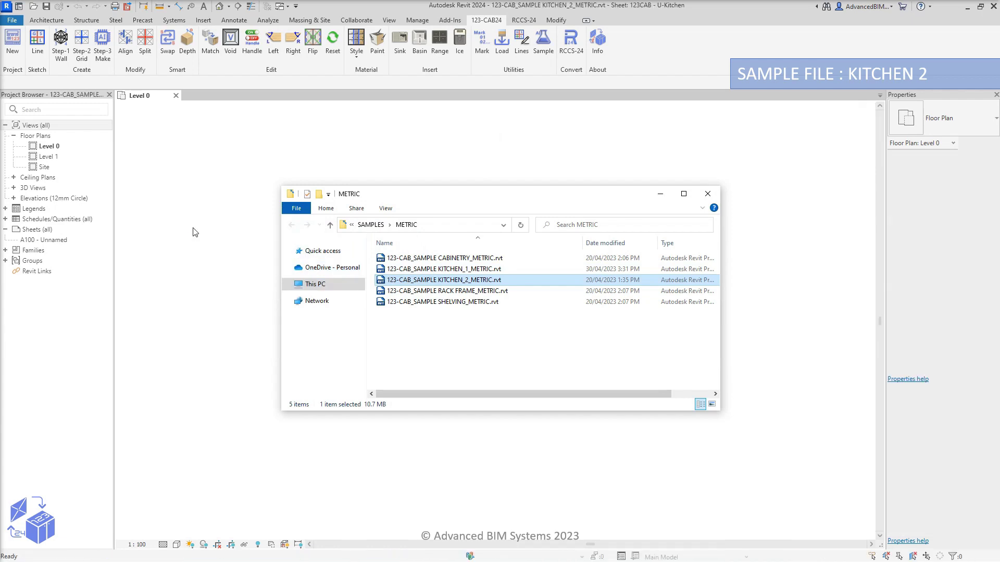
Step: Close Level 0, activate the U-Kitchen isometric viewport, run Step-3 Make, then deactivate the viewport
{"action": "left_click", "coordinate": [180, 95]}
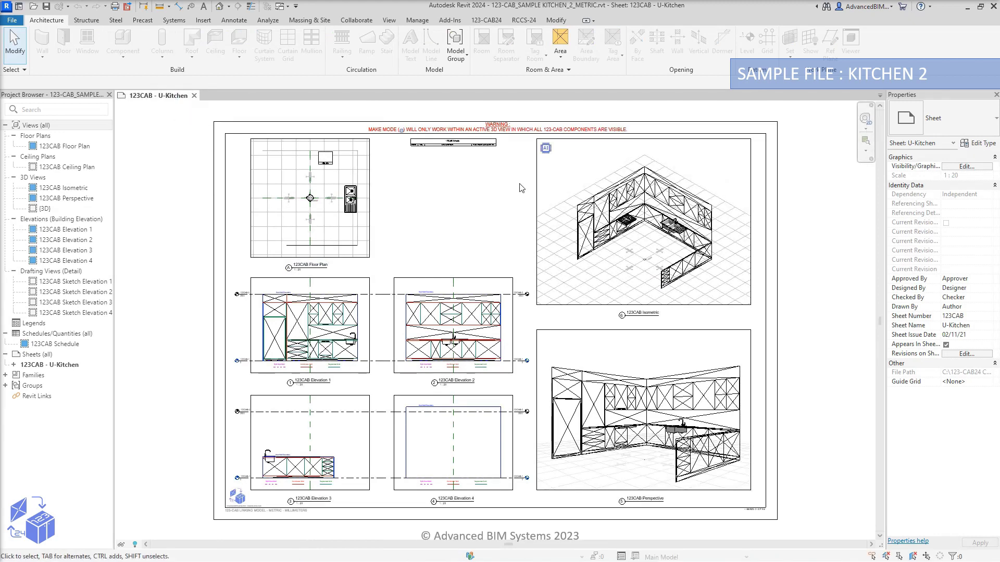
{"action": "right_click", "coordinate": [556, 176]}
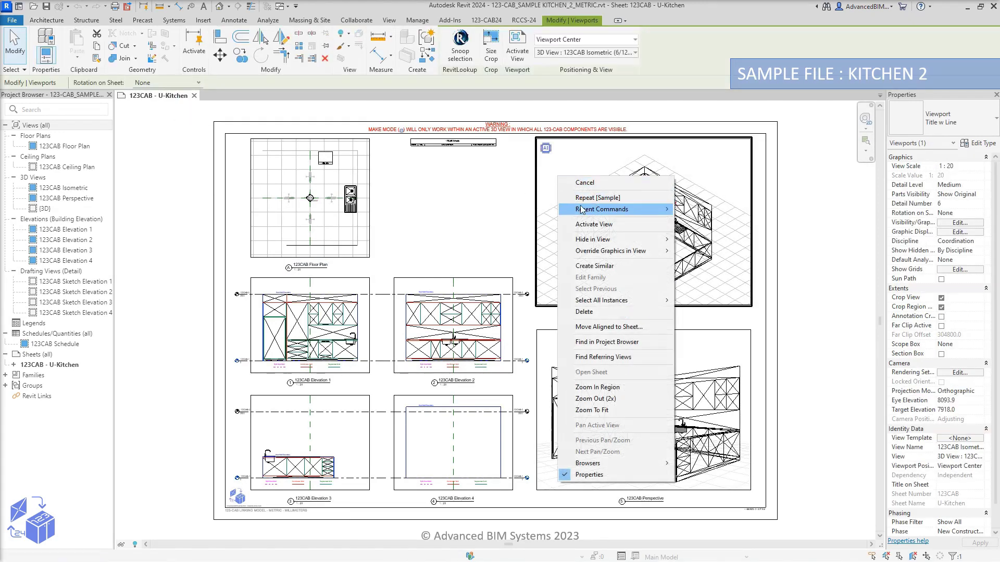
{"action": "left_click", "coordinate": [593, 224]}
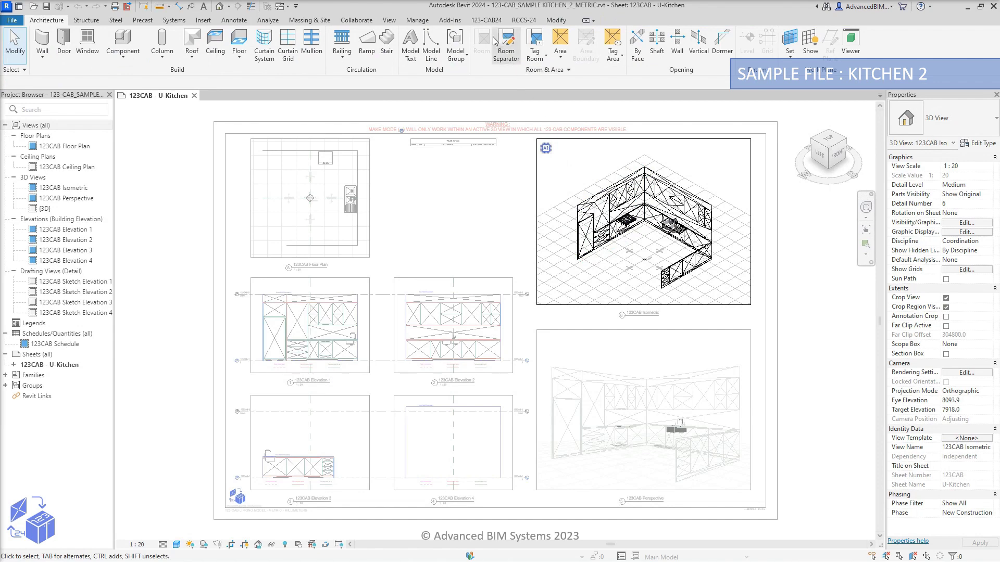
{"action": "left_click", "coordinate": [486, 20]}
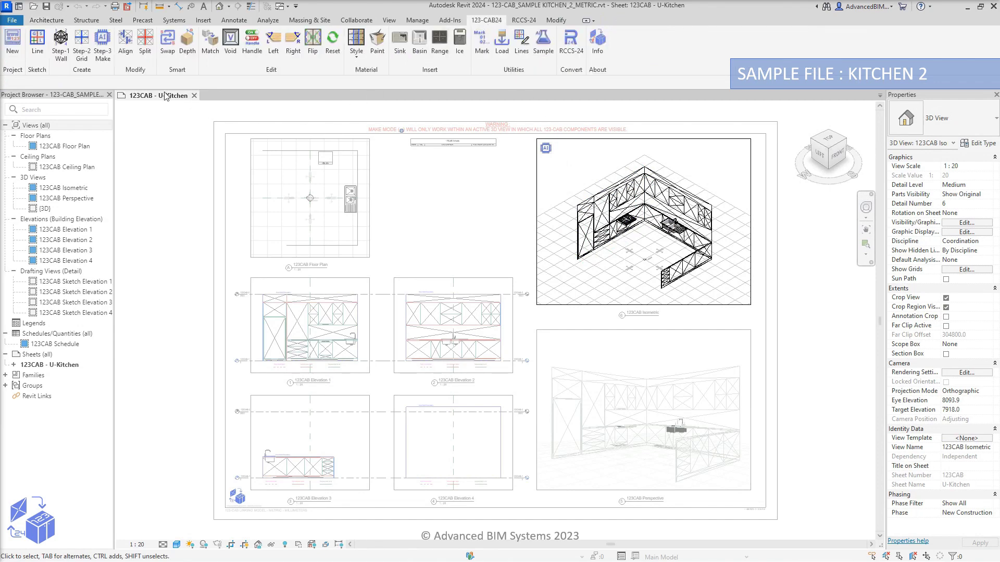
{"action": "left_click", "coordinate": [97, 50]}
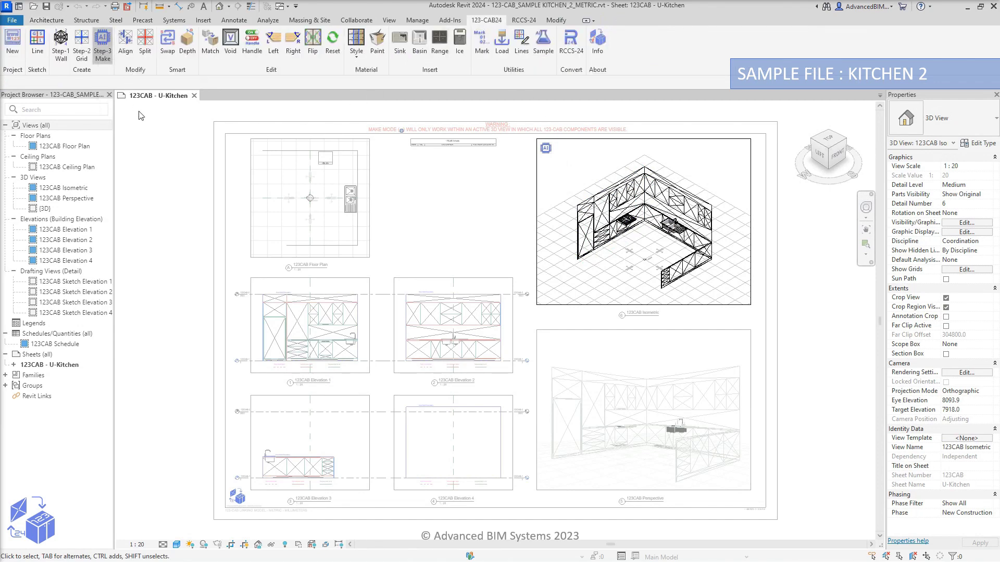
{"action": "right_click", "coordinate": [720, 160]}
{"action": "left_click", "coordinate": [755, 210]}
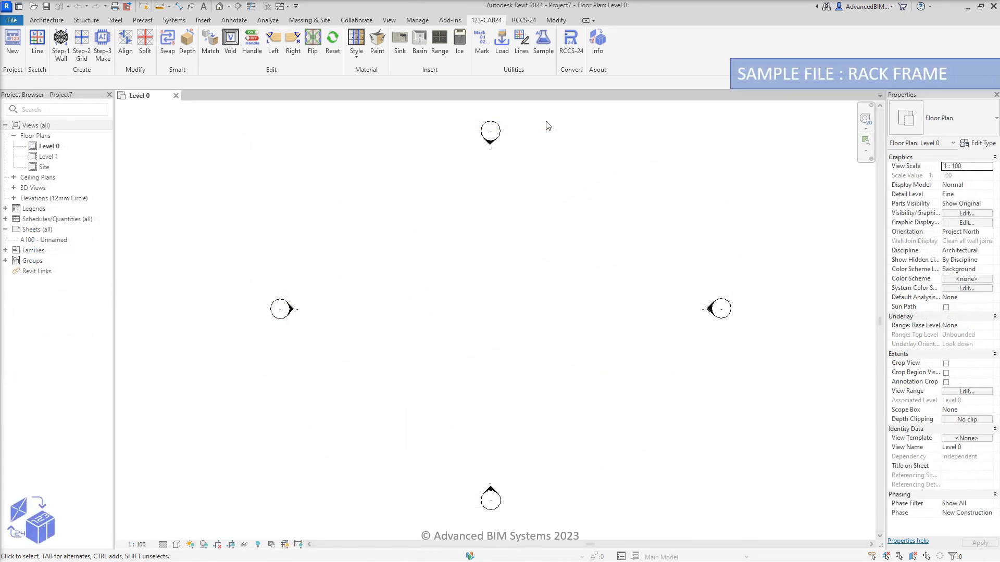
Step: Drag 123-CAB_SAMPLE RACK FRAME_METRIC.rvt into Revit and close the samples folder window
{"action": "left_click", "coordinate": [543, 41]}
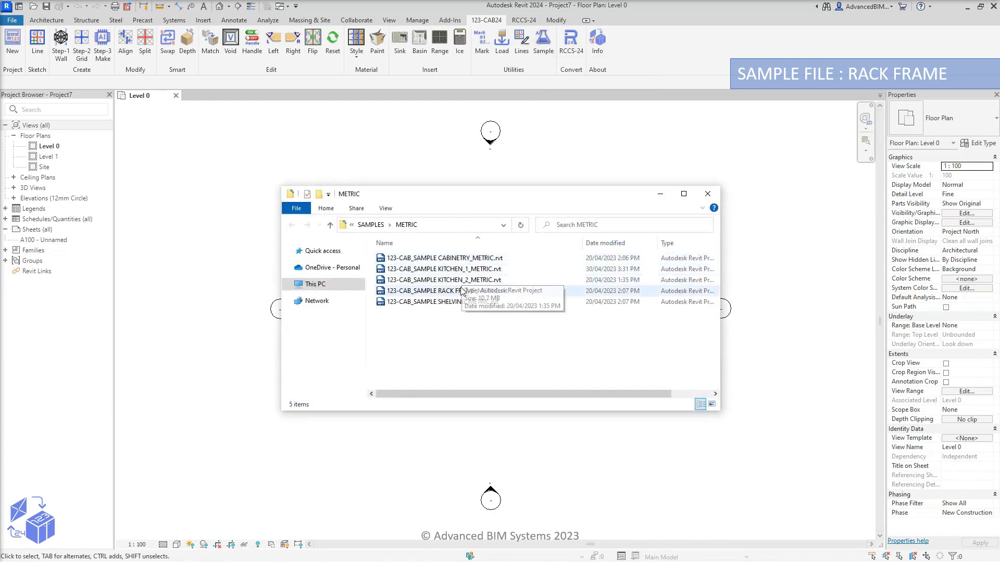
{"action": "left_click", "coordinate": [453, 290]}
{"action": "left_click_drag", "start_coordinate": [440, 294], "coordinate": [225, 259]}
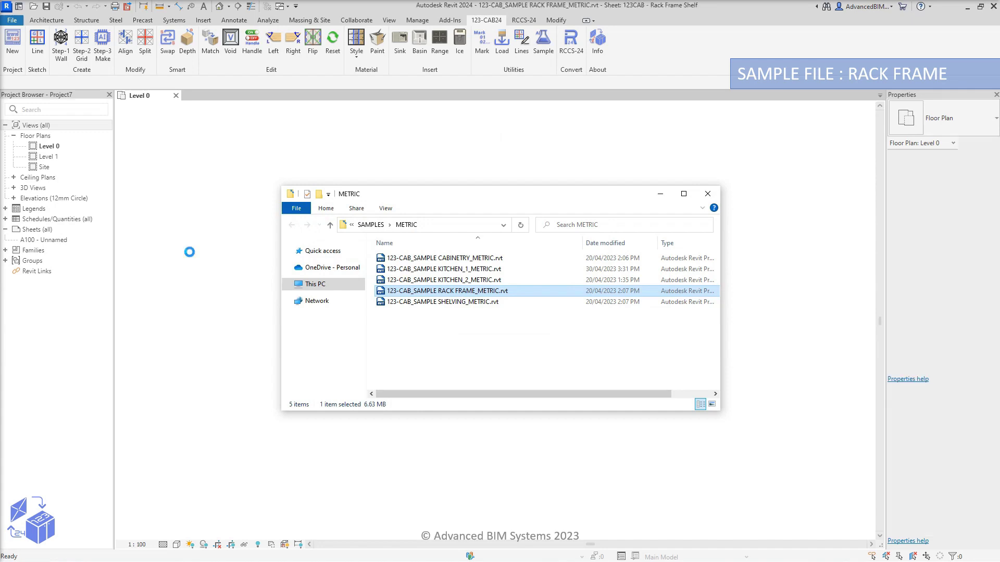
{"action": "left_click", "coordinate": [192, 257]}
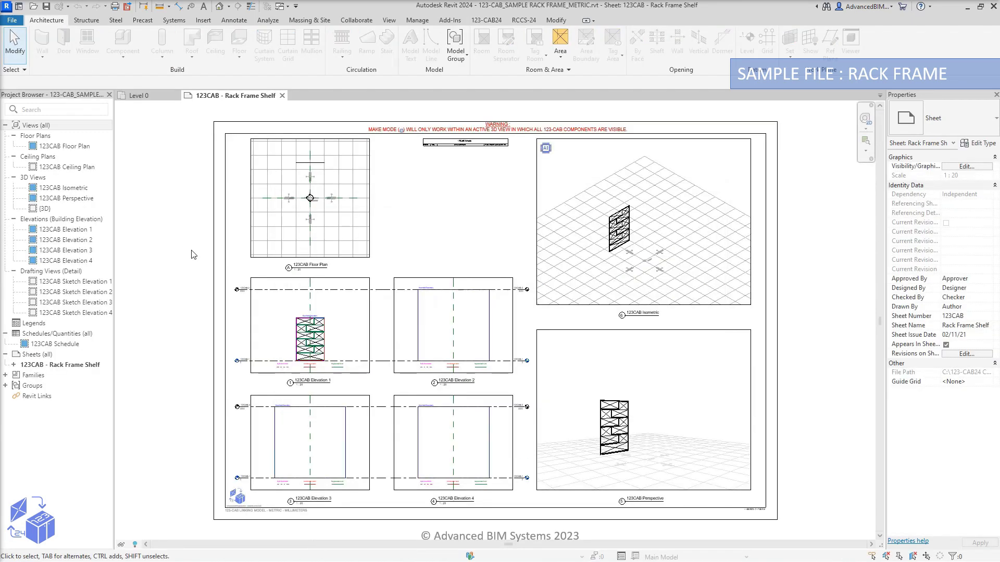
Step: Close Level 0, activate the Rack Frame isometric viewport, run Step-3 Make, then deactivate the viewport
{"action": "left_click", "coordinate": [174, 95]}
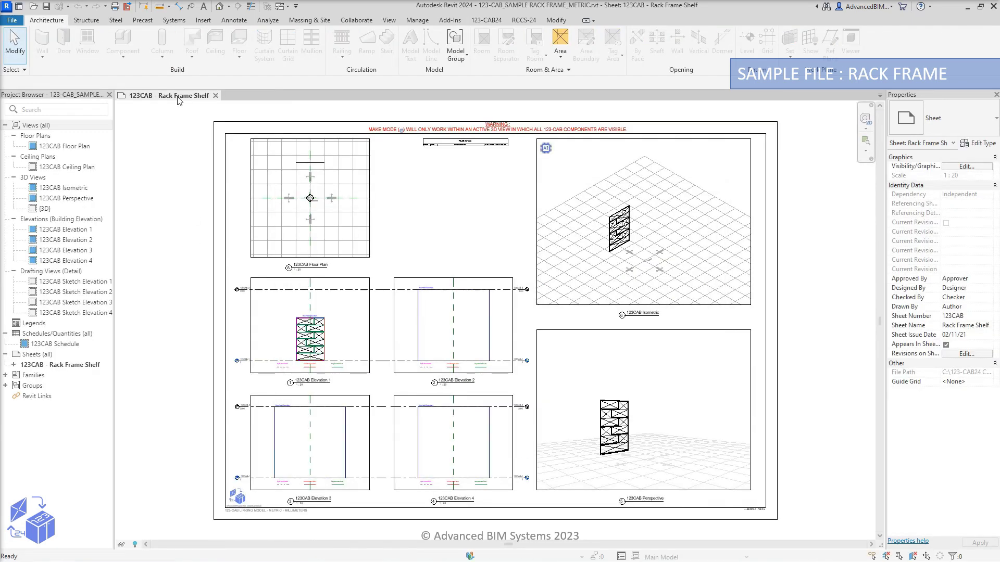
{"action": "right_click", "coordinate": [704, 173]}
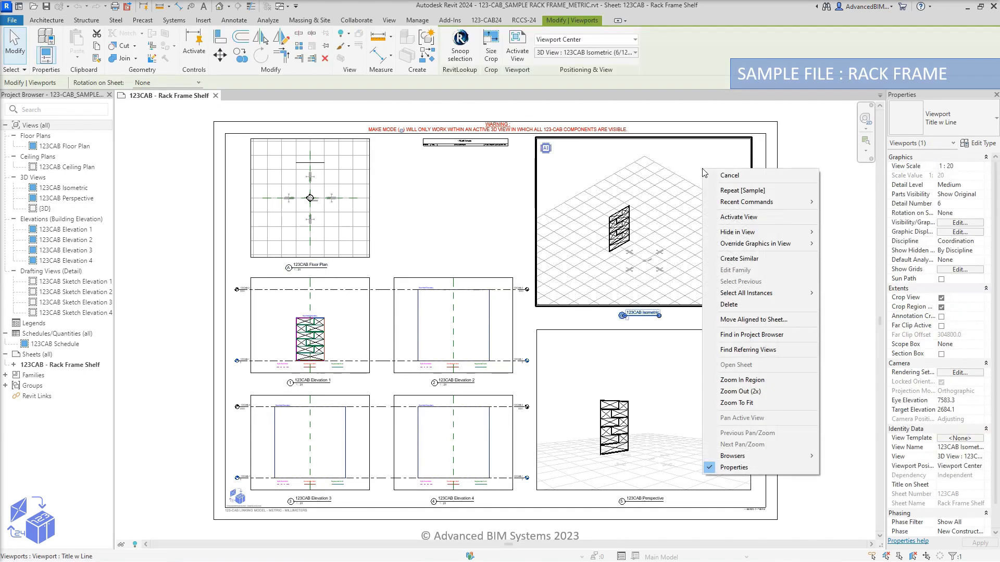
{"action": "left_click", "coordinate": [735, 225]}
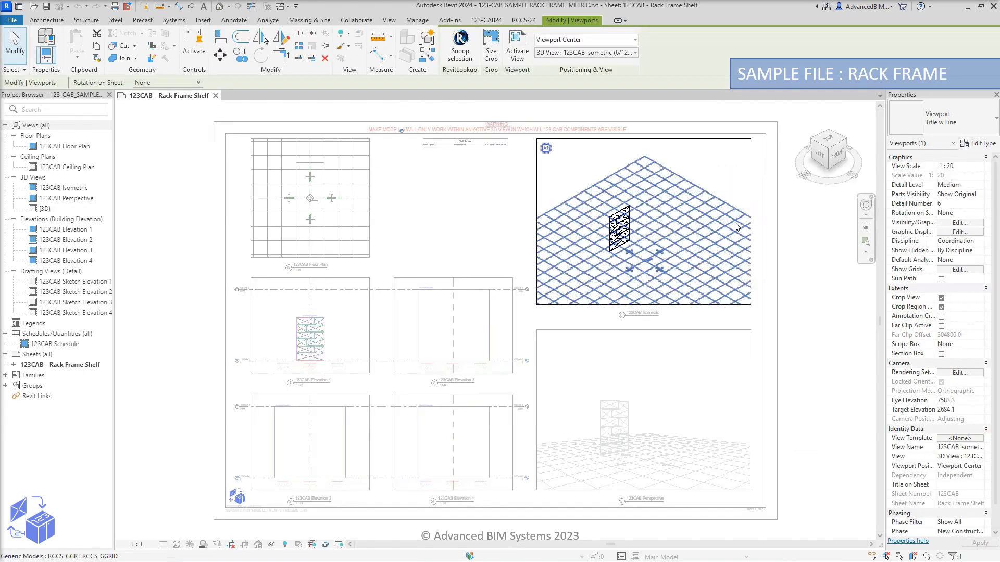
{"action": "left_click", "coordinate": [486, 20]}
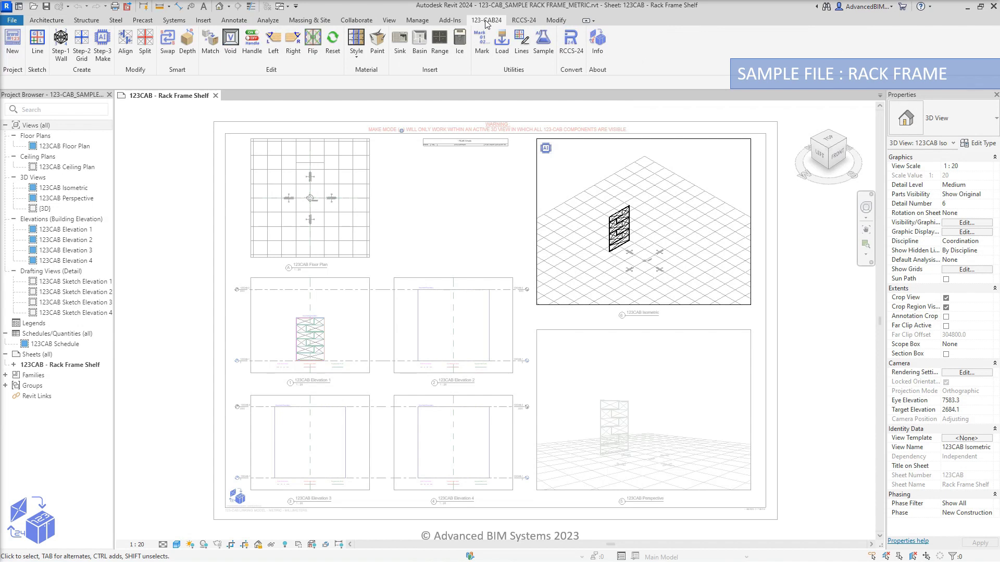
{"action": "left_click", "coordinate": [100, 46]}
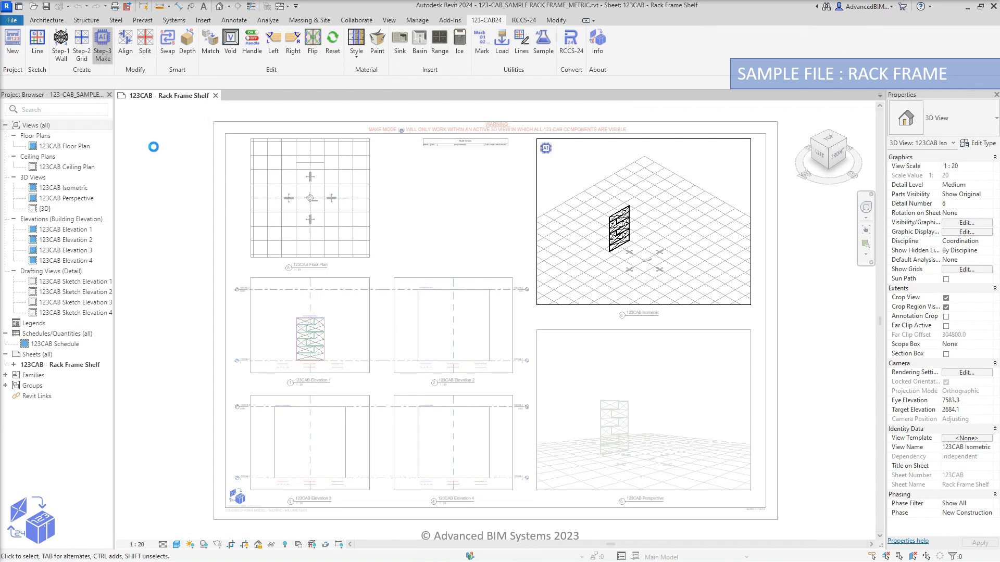
{"action": "right_click", "coordinate": [722, 171]}
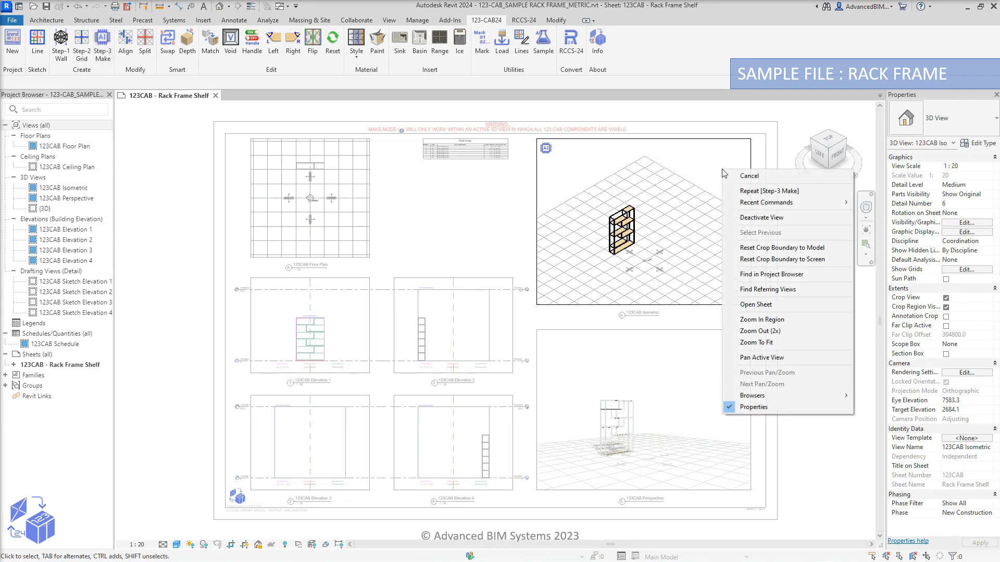
{"action": "left_click", "coordinate": [764, 219]}
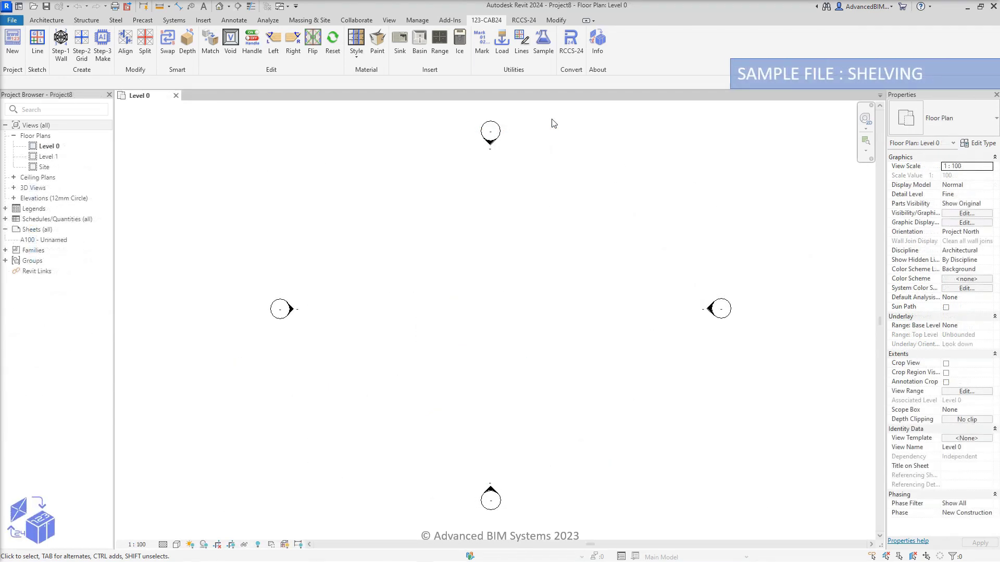
Step: Drag 123-CAB_SAMPLE SHELVING_METRIC.rvt from the METRIC samples folder into Revit
{"action": "left_click", "coordinate": [539, 52]}
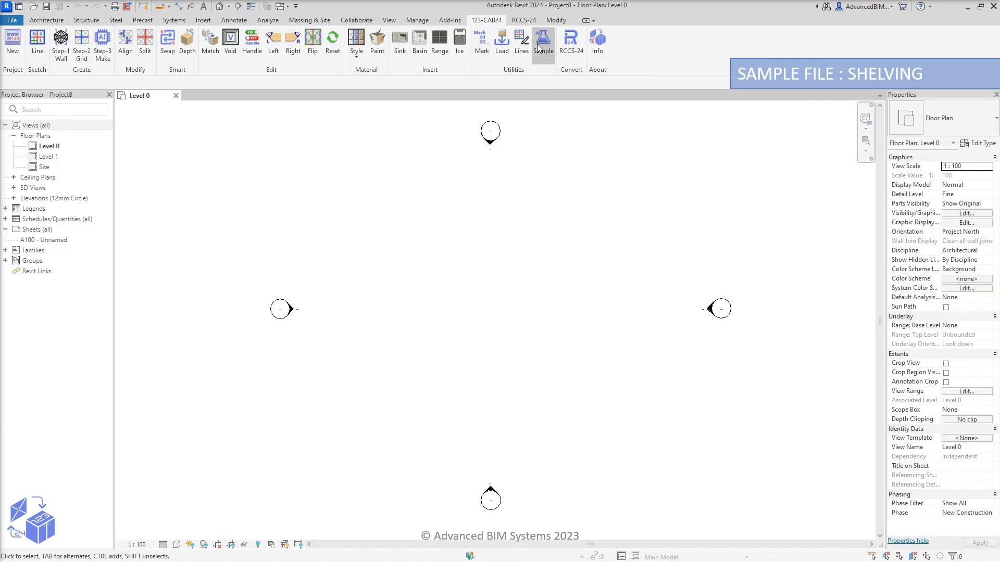
{"action": "left_click", "coordinate": [446, 303]}
{"action": "left_click_drag", "start_coordinate": [435, 305], "coordinate": [269, 267]}
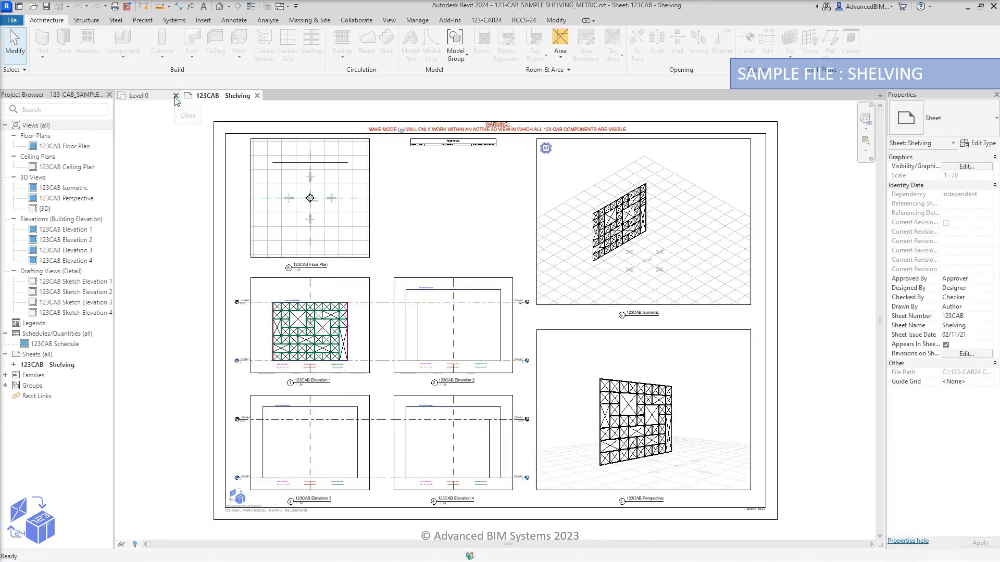
Step: Close Level 0 and run 123-CAB24 Step-3 Make from the activated isometric viewport to build the shelving model
{"action": "left_click", "coordinate": [175, 95]}
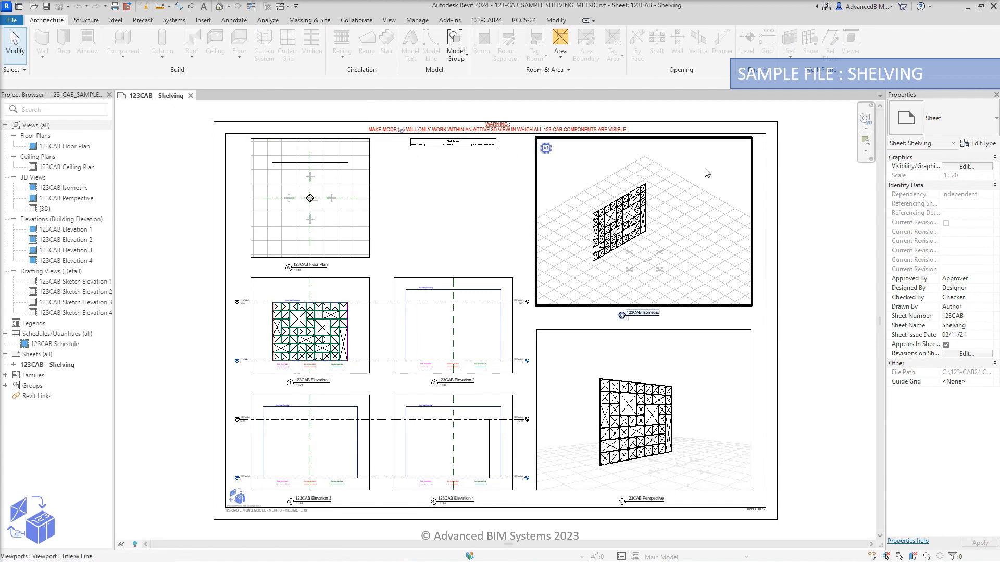
{"action": "right_click", "coordinate": [706, 173]}
{"action": "left_click", "coordinate": [738, 217]}
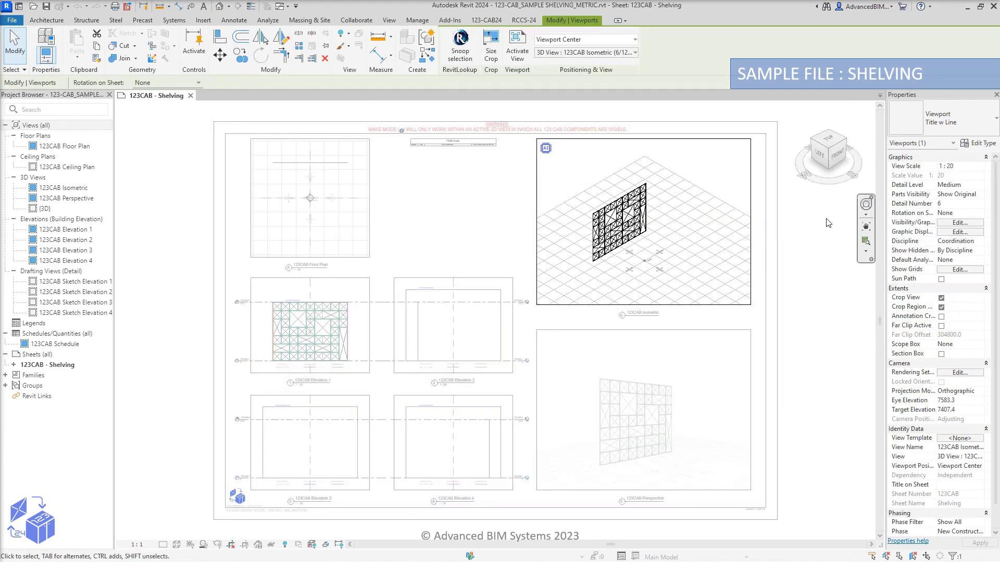
{"action": "left_click", "coordinate": [484, 20]}
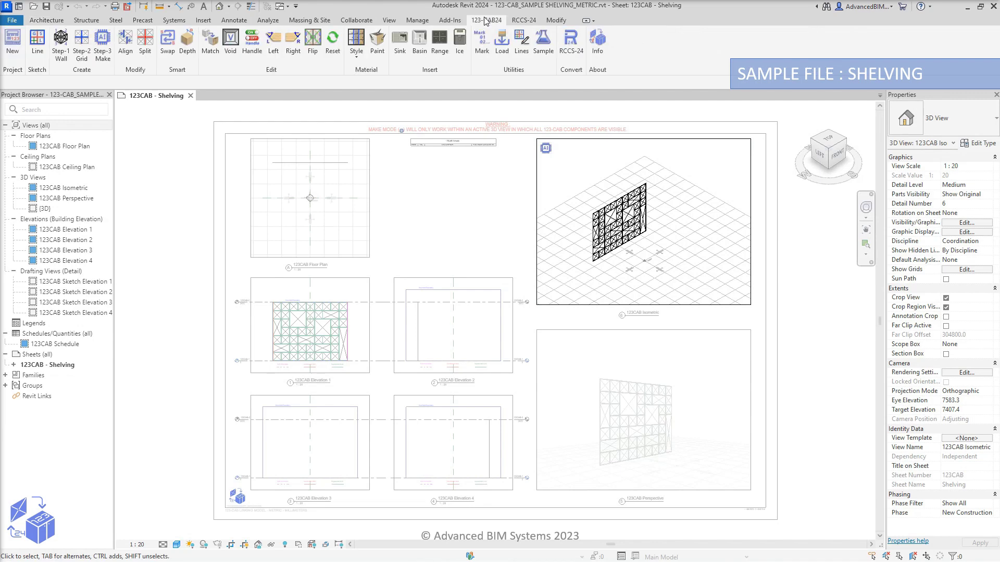
{"action": "left_click", "coordinate": [103, 47]}
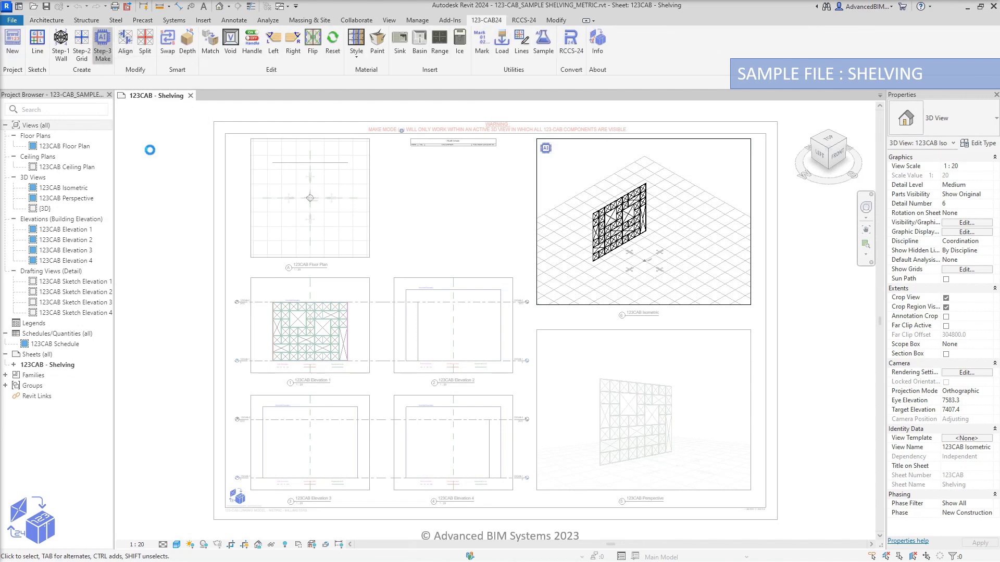
{"action": "right_click", "coordinate": [721, 167]}
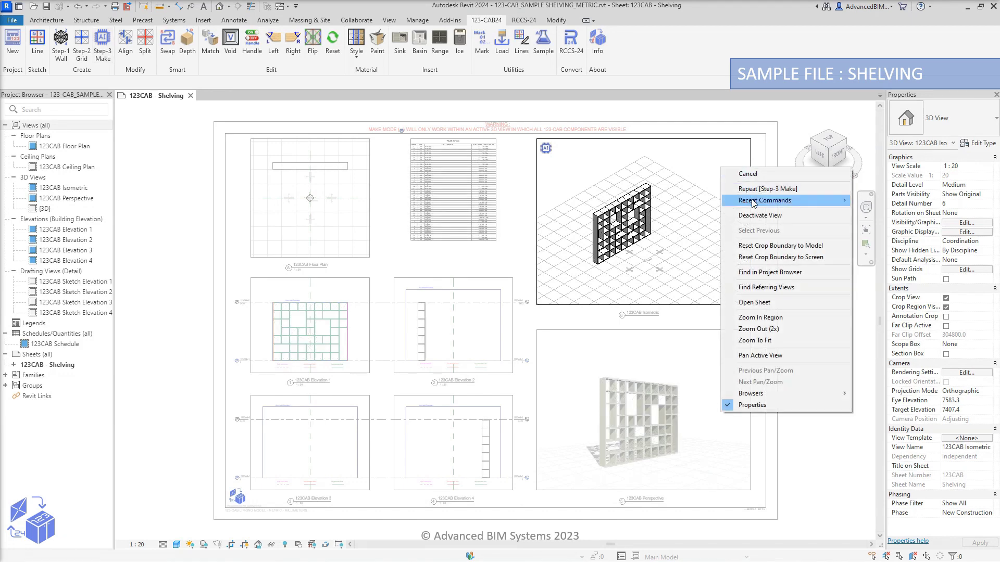
{"action": "left_click", "coordinate": [761, 216]}
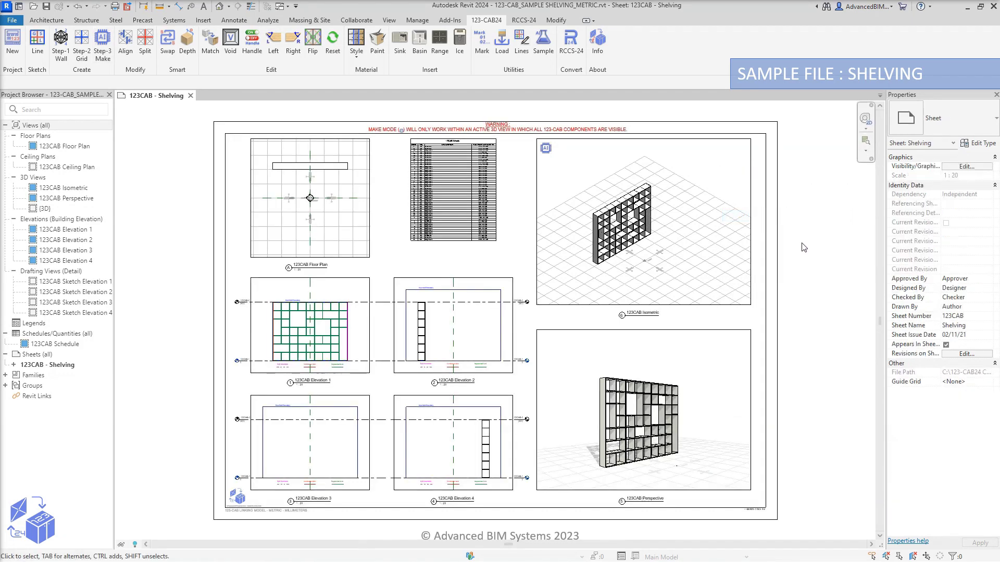